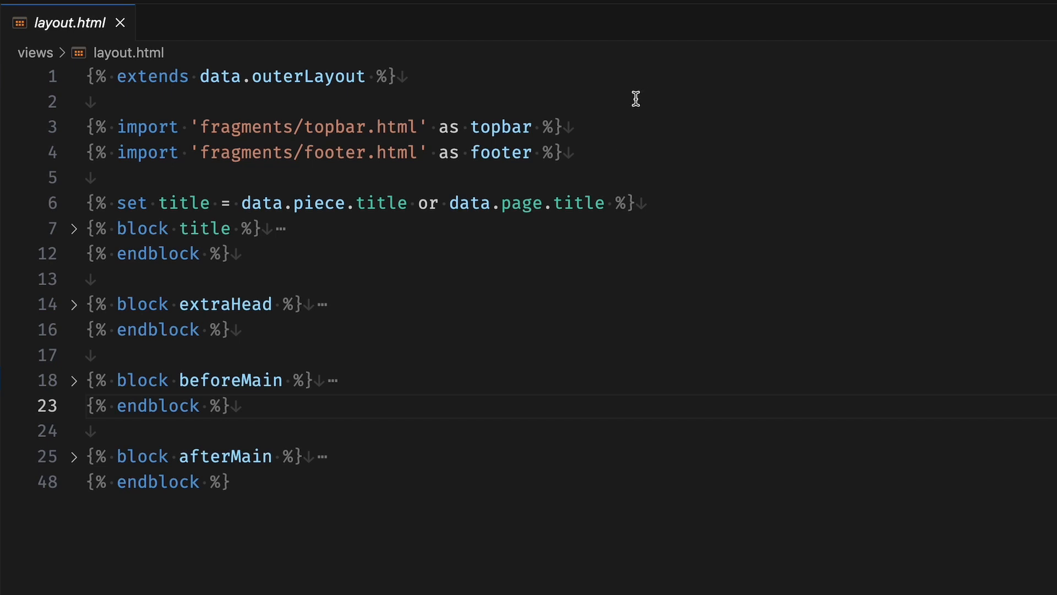
- Add a new line importing 'fragements/navigation.html' as navigation below the footer import in layout.html
{"action": "left_click", "coordinate": [582, 149]}
{"action": "key", "text": "Return"}
{"action": "type", "text": "{"}
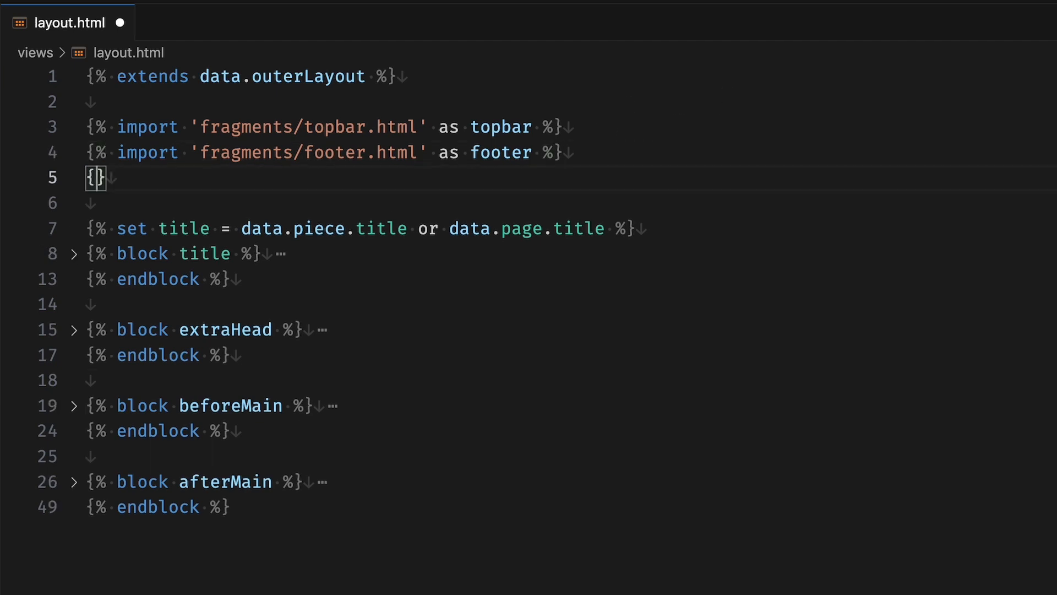
{"action": "type", "text": "%"}
{"action": "type", "text": " import 'fra"}
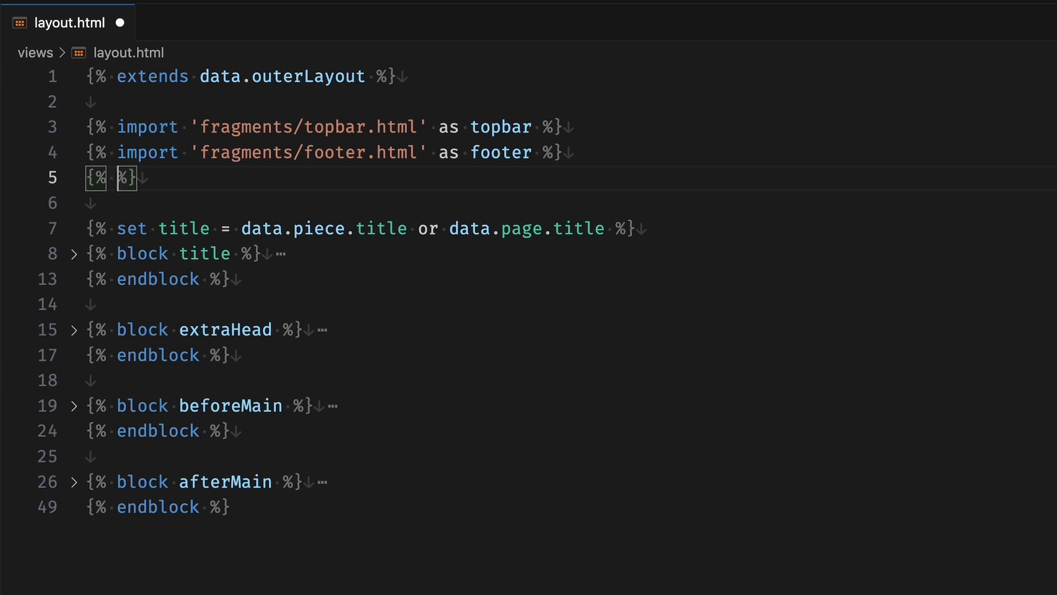
{"action": "type", "text": "gemen"}
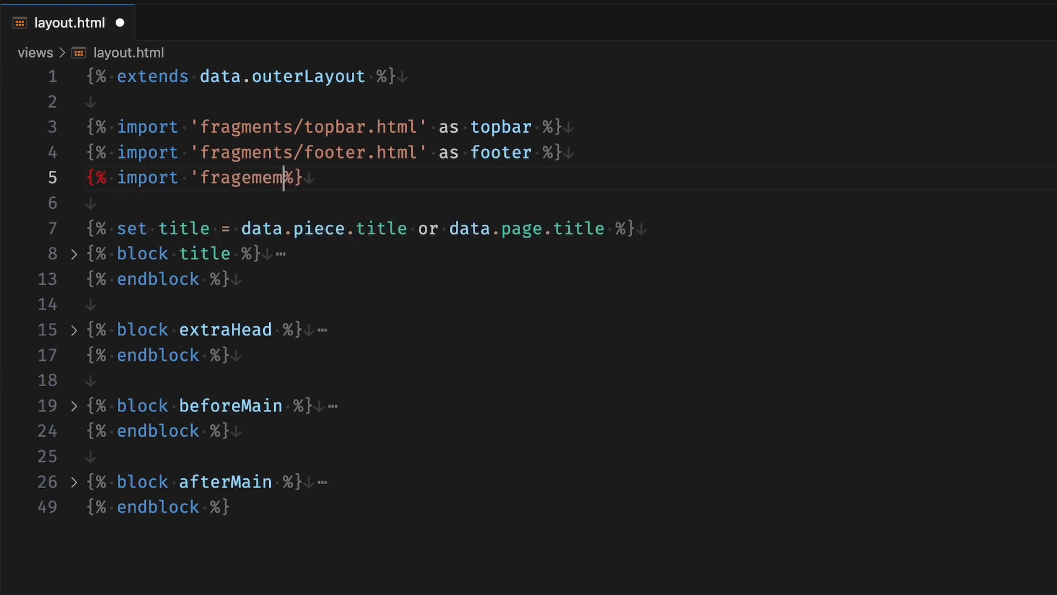
{"action": "type", "text": "nth"}
{"action": "key", "text": "BackSpace"}
{"action": "key", "text": "BackSpace"}
{"action": "key", "text": "BackSpace"}
{"action": "key", "text": "BackSpace"}
{"action": "key", "text": "BackSpace"}
{"action": "type", "text": "ents/navi"}
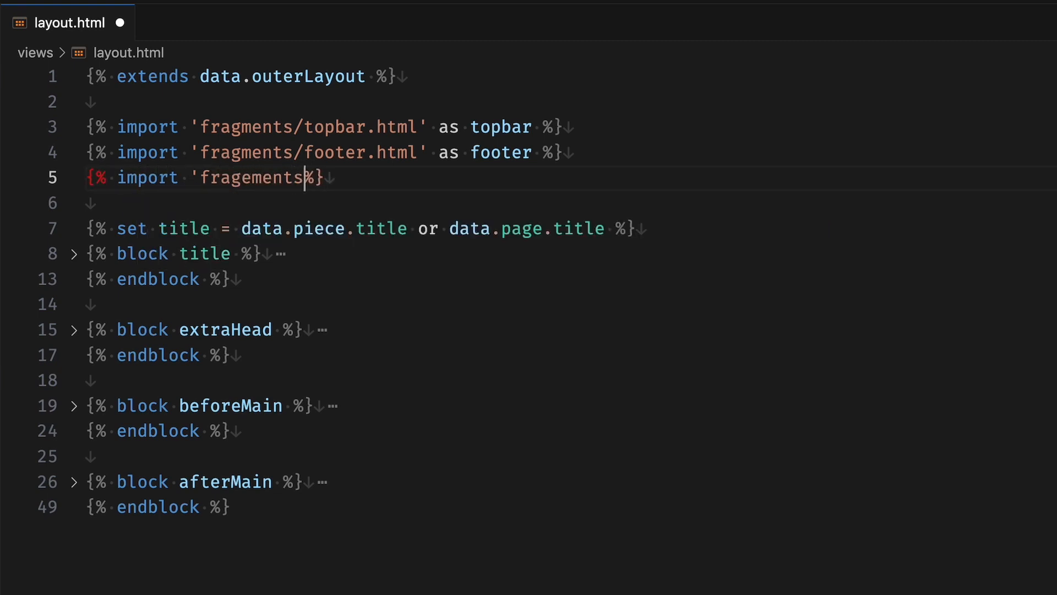
{"action": "type", "text": "gation.html' "}
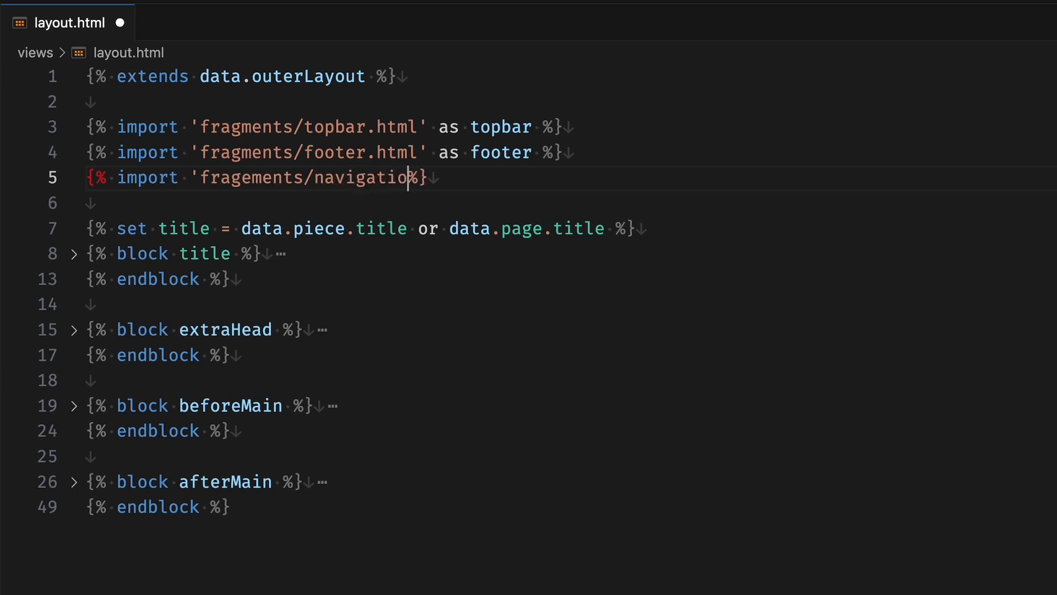
{"action": "type", "text": "as navi"}
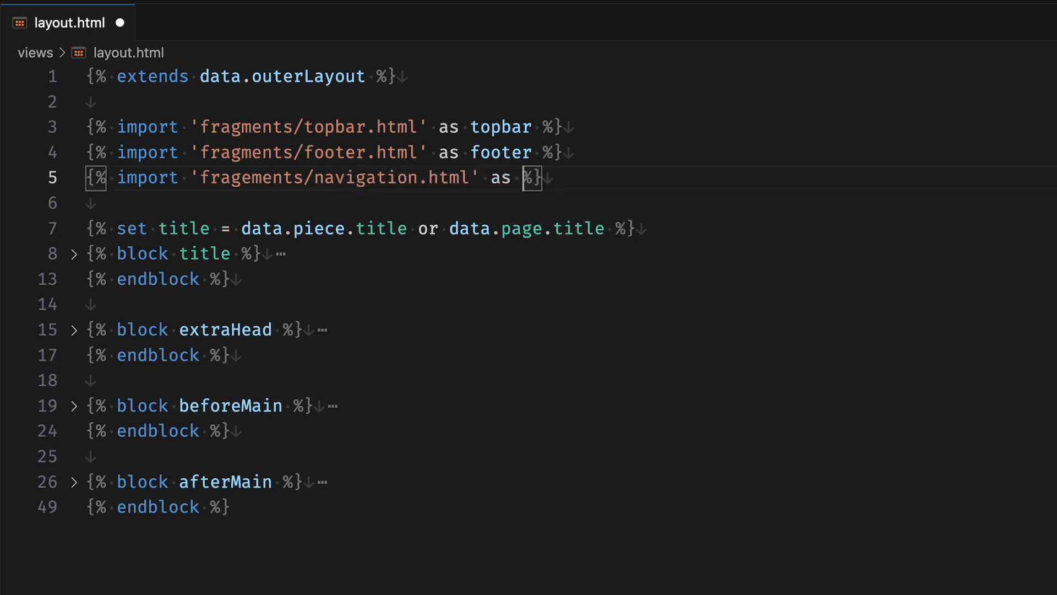
{"action": "type", "text": "gation"}
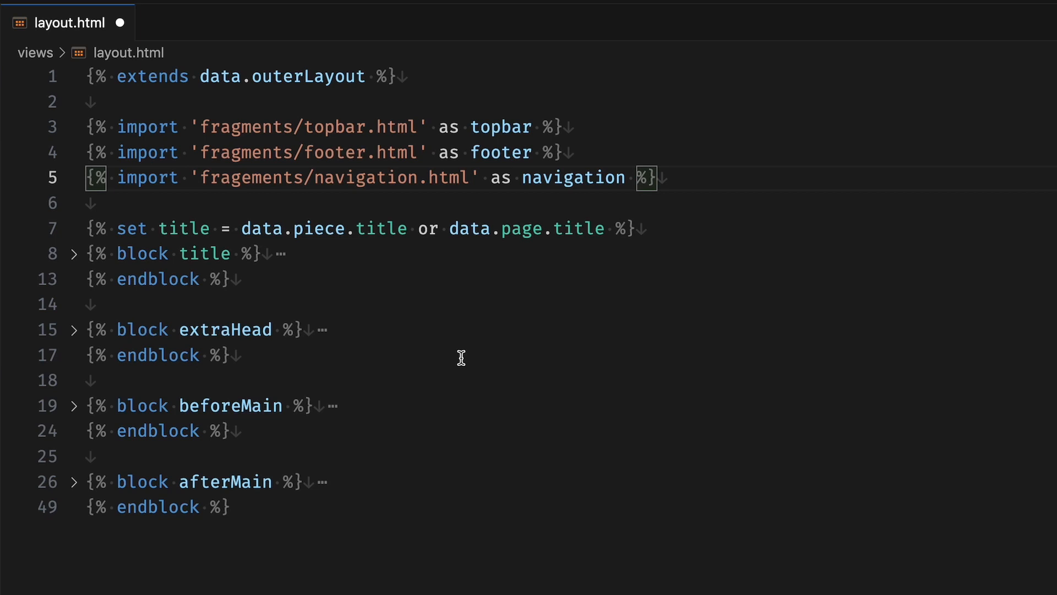
- Expand the beforeMain block and add a render of navigation.pagetreeNavigation() inside the header, below the topbar render
{"action": "left_click", "coordinate": [72, 410]}
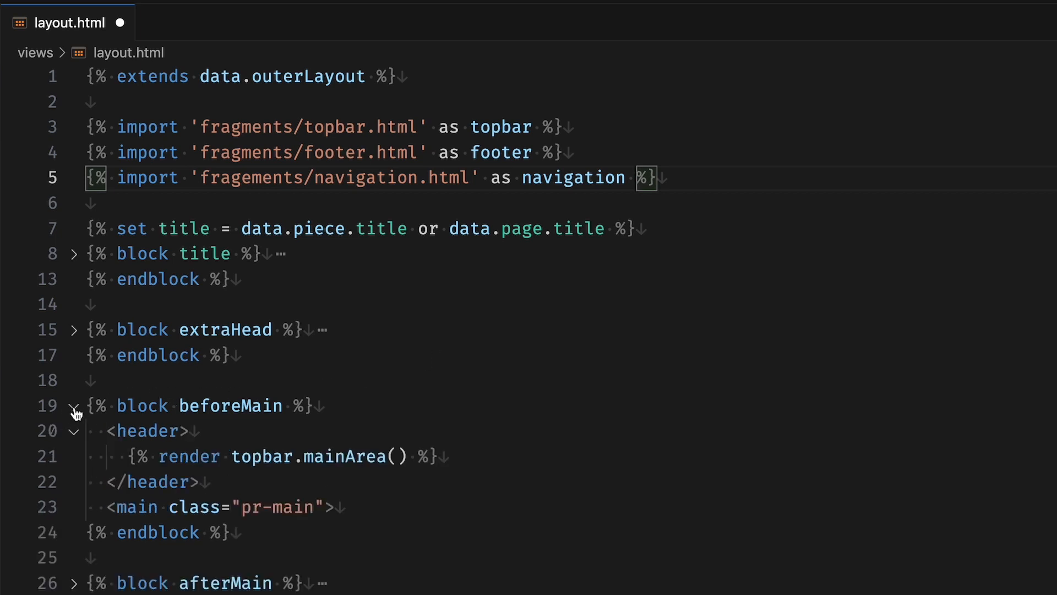
{"action": "left_click", "coordinate": [507, 447]}
{"action": "key", "text": "Return"}
{"action": "type", "text": "{%"}
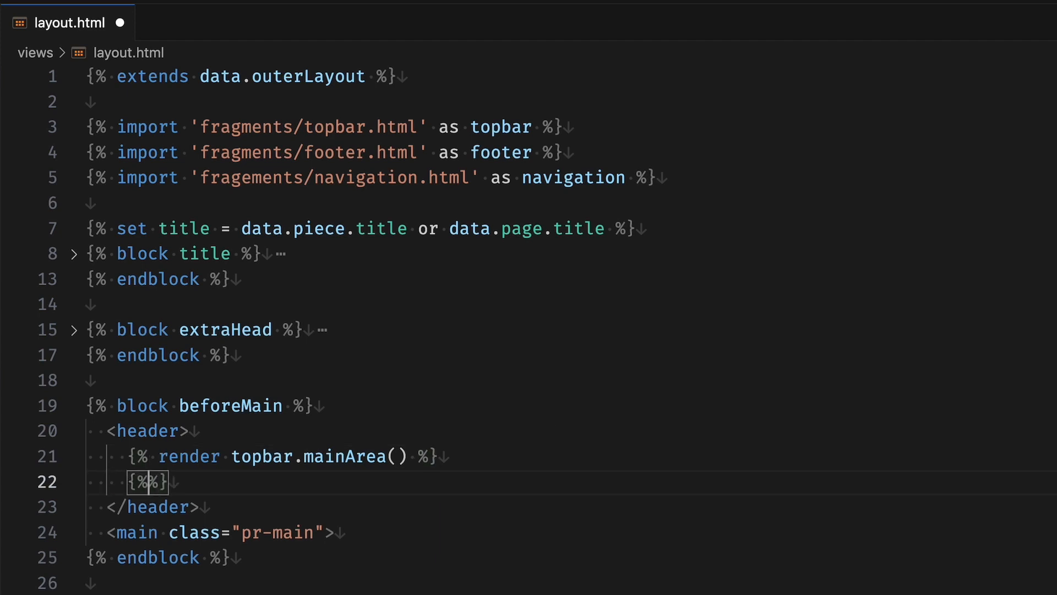
{"action": "type", "text": " render "}
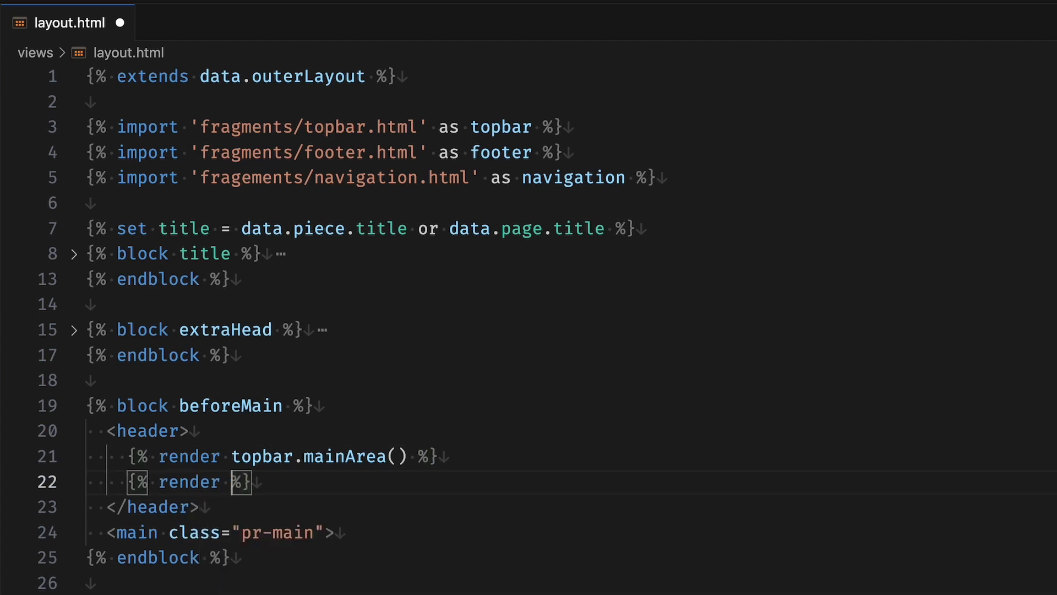
{"action": "type", "text": "navigation"}
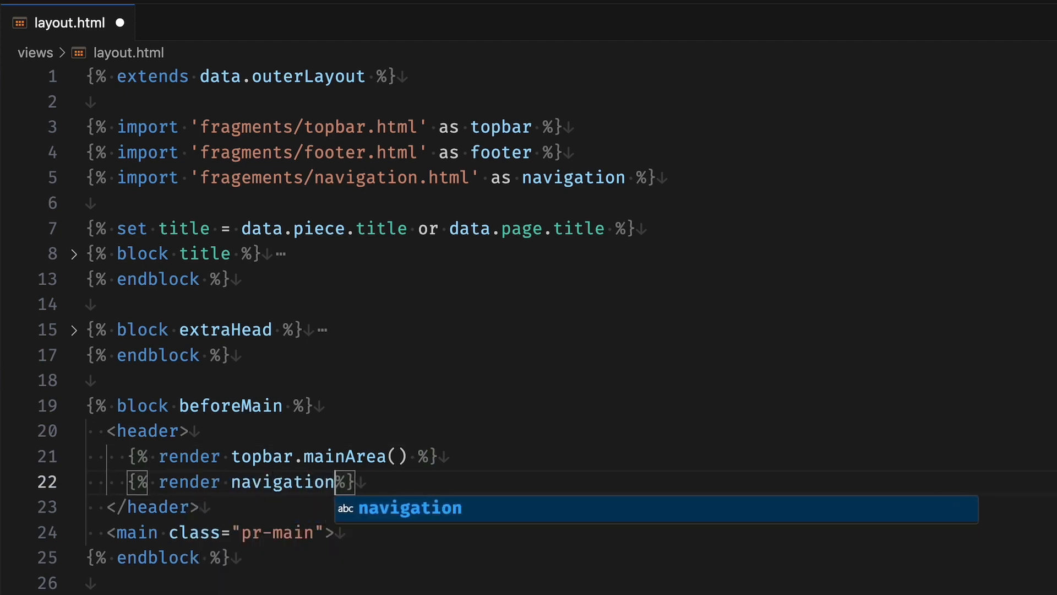
{"action": "type", "text": ".pagetree"}
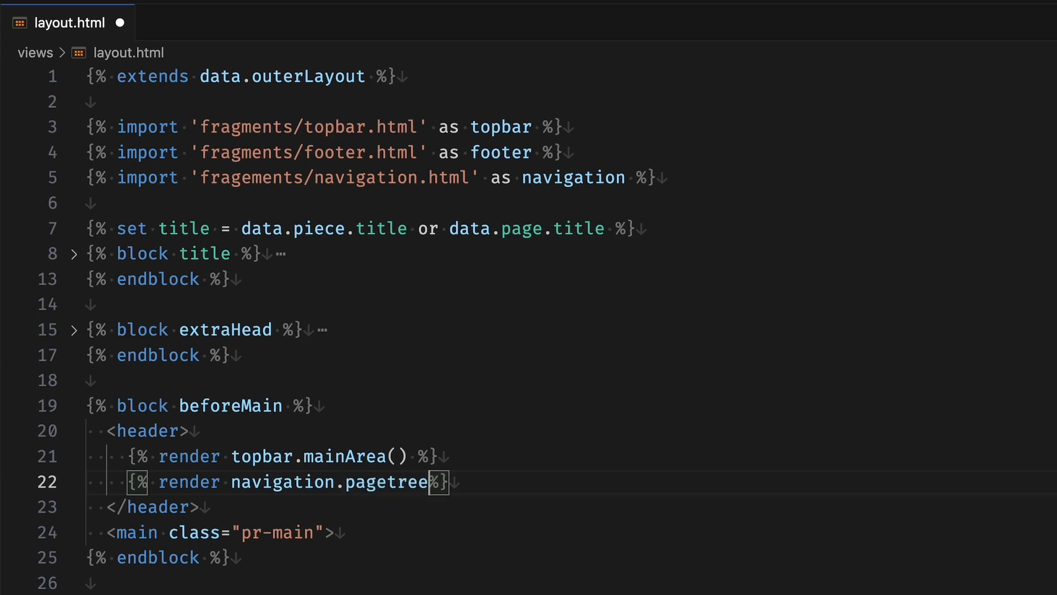
{"action": "type", "text": "Naviga"}
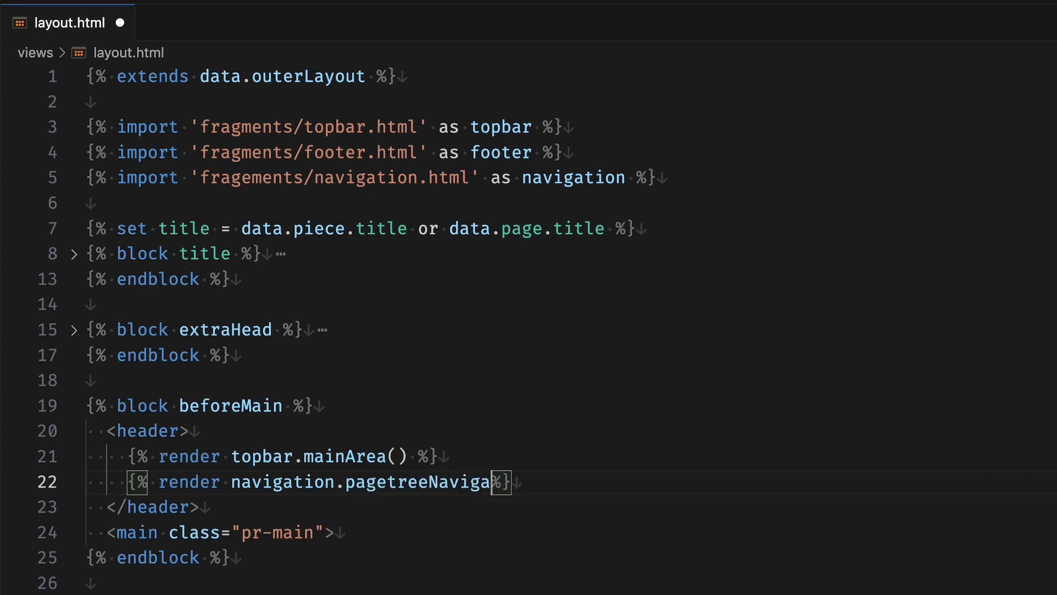
{"action": "type", "text": "tion()"}
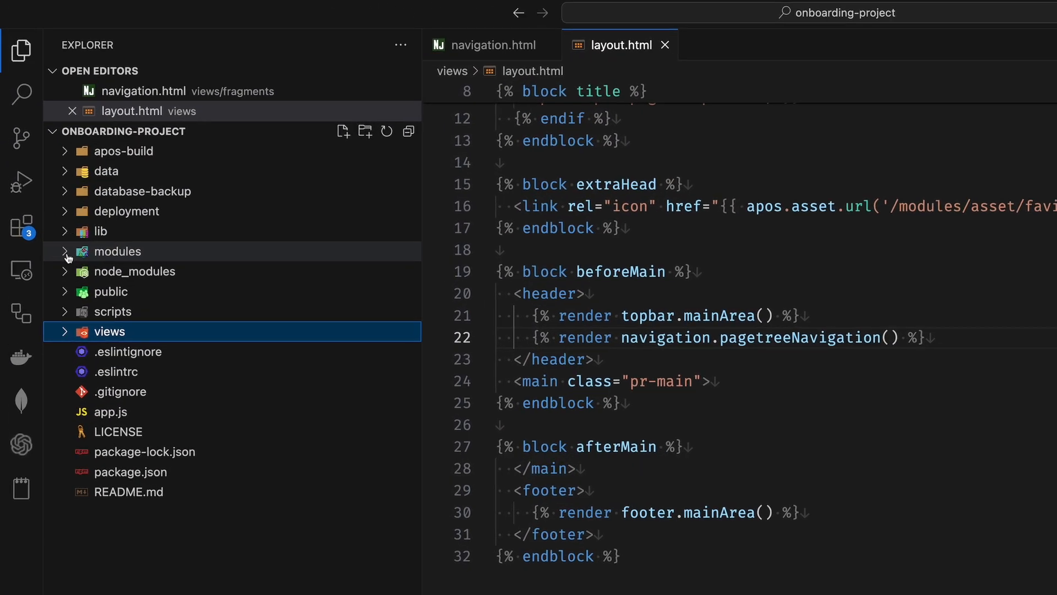
- Create _theme-navigation.scss in modules/asset/ui/src/scss, paste the navbar and topnav styles into it, and save
{"action": "left_click", "coordinate": [66, 254]}
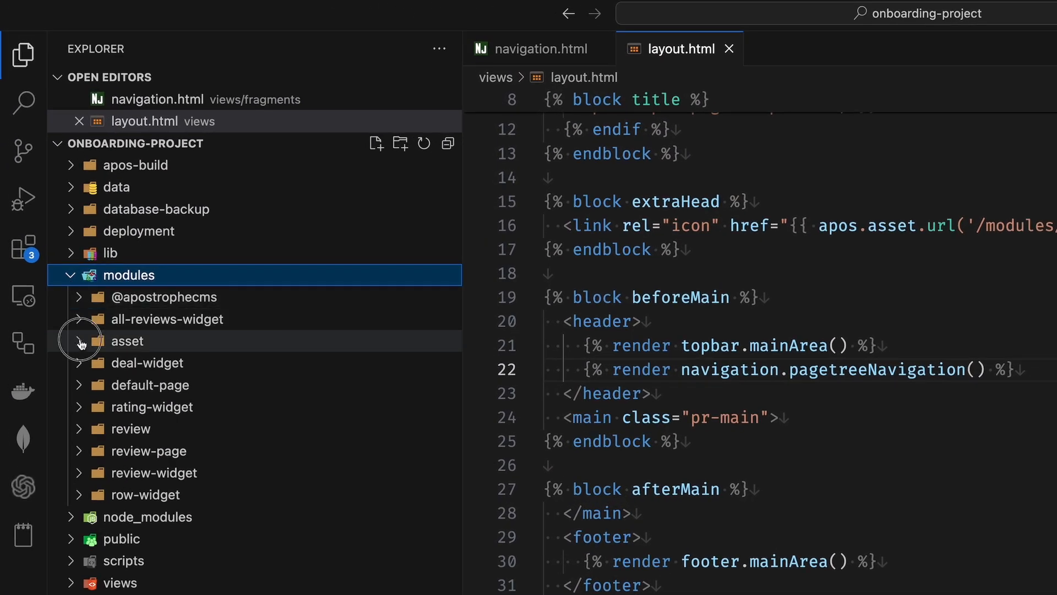
{"action": "left_click", "coordinate": [82, 342]}
{"action": "left_click", "coordinate": [90, 386]}
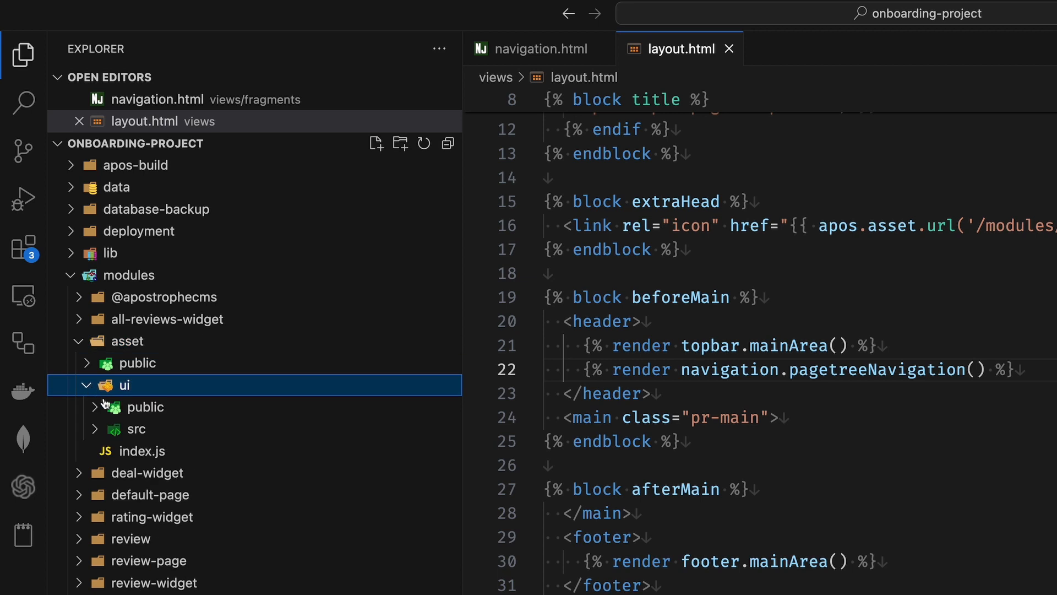
{"action": "left_click", "coordinate": [132, 429]}
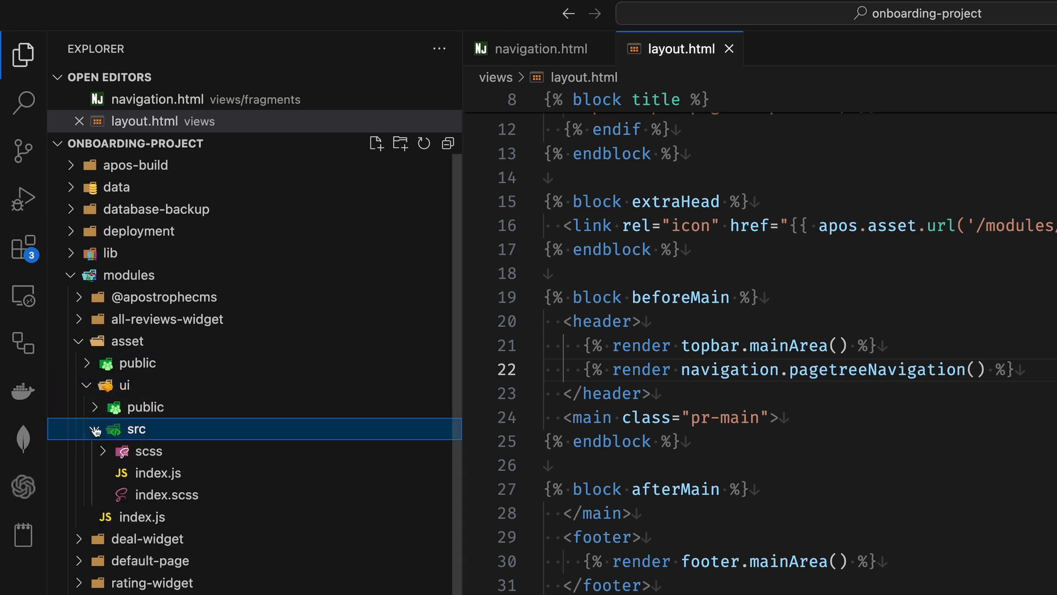
{"action": "left_click", "coordinate": [142, 453]}
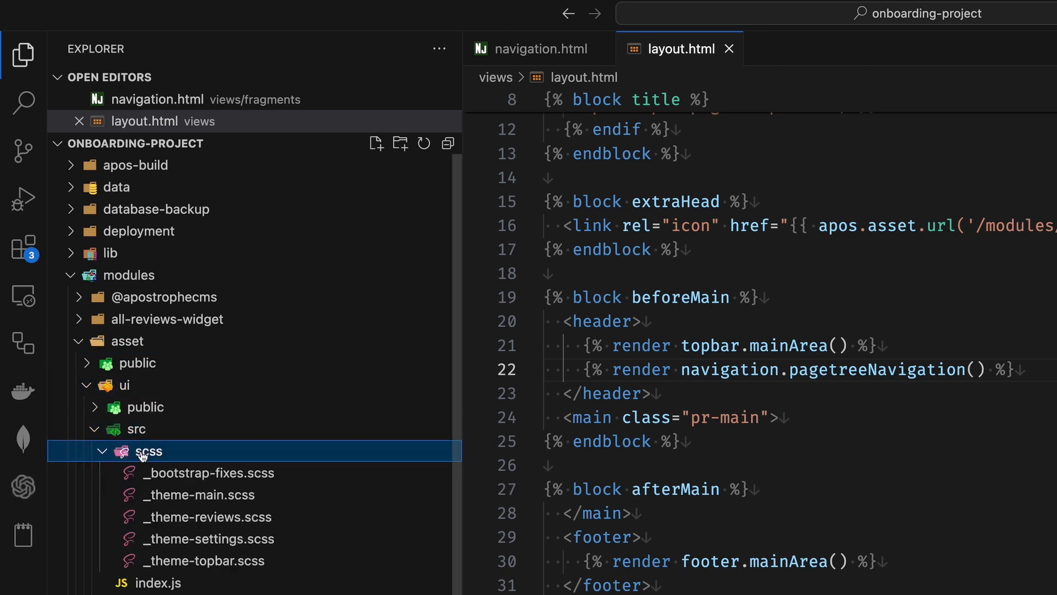
{"action": "left_click", "coordinate": [375, 144]}
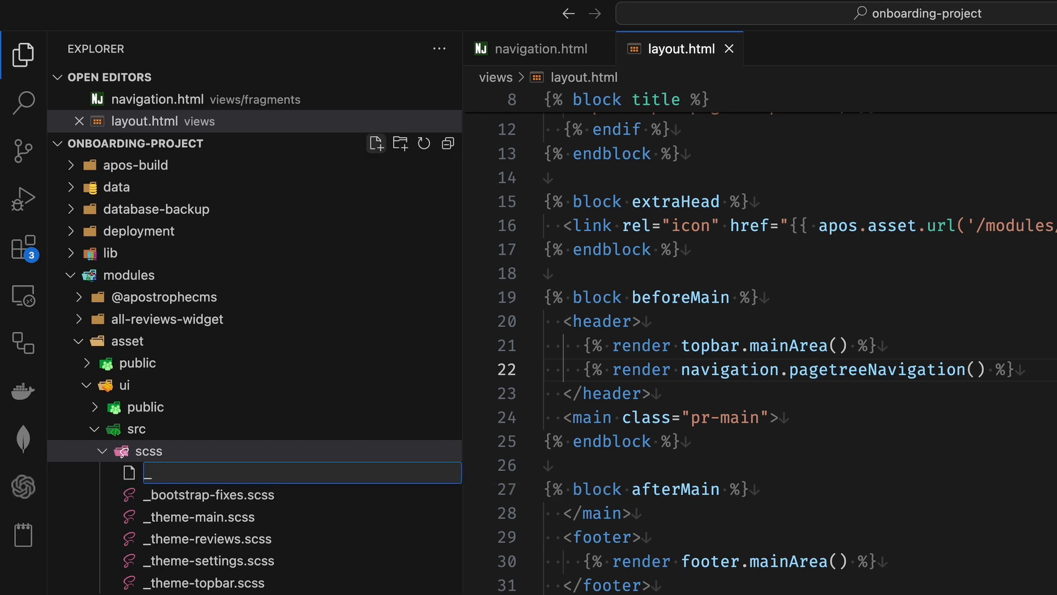
{"action": "type", "text": "_theme-navigation.sc"}
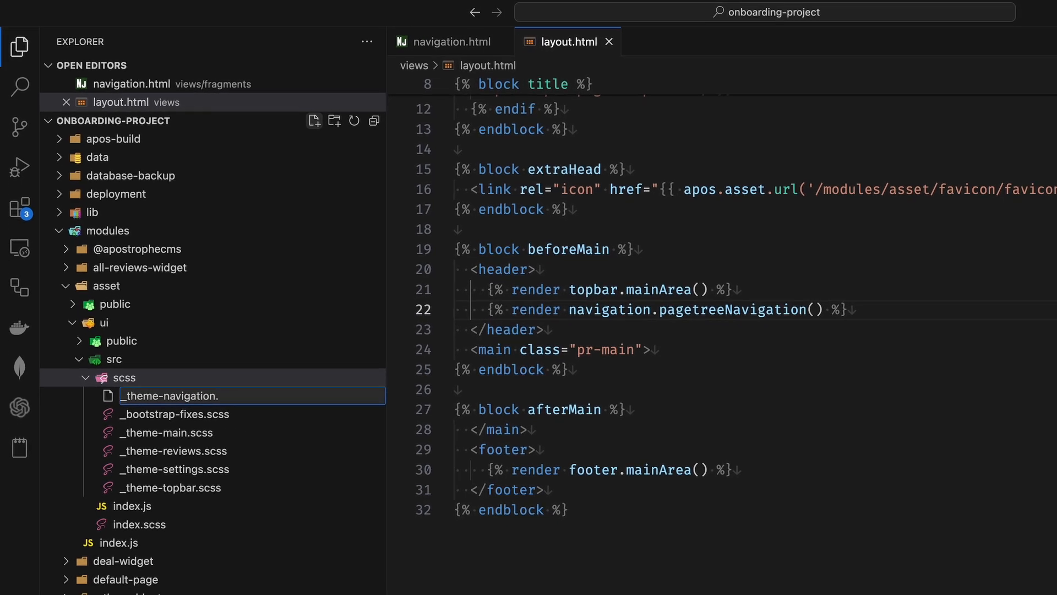
{"action": "type", "text": "ss"}
{"action": "key", "text": "Return"}
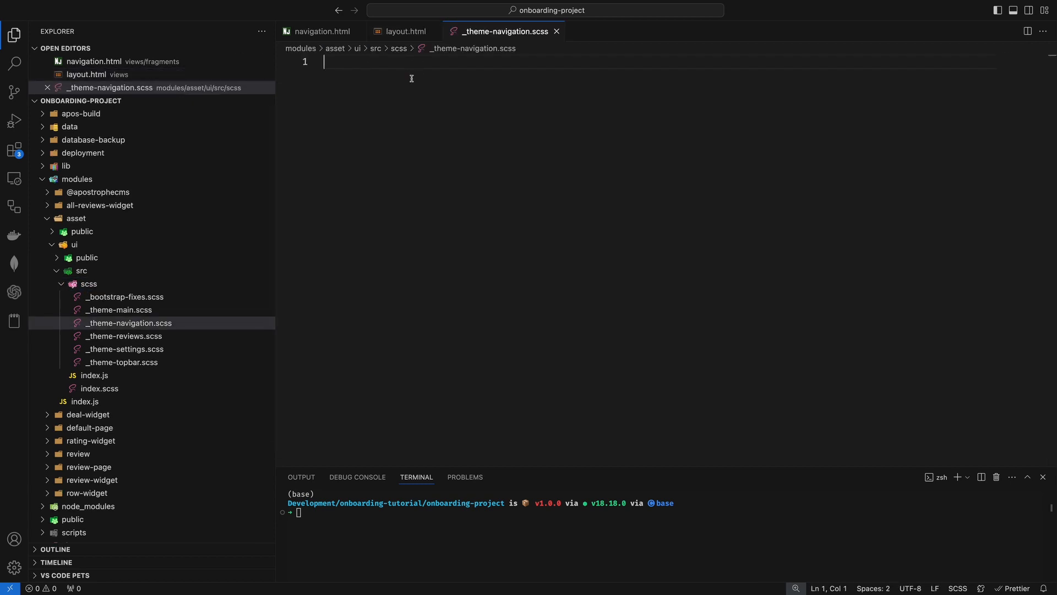
{"action": "type", "text": ".navbar {   box-shadow: 0 0.25rem 0.75rem rgba(0, 0, 0, 0.05); }  .topnav {   background-color: #edebff; }  .topnav a {   font-family: 'Zilla Slab', serif; }"}
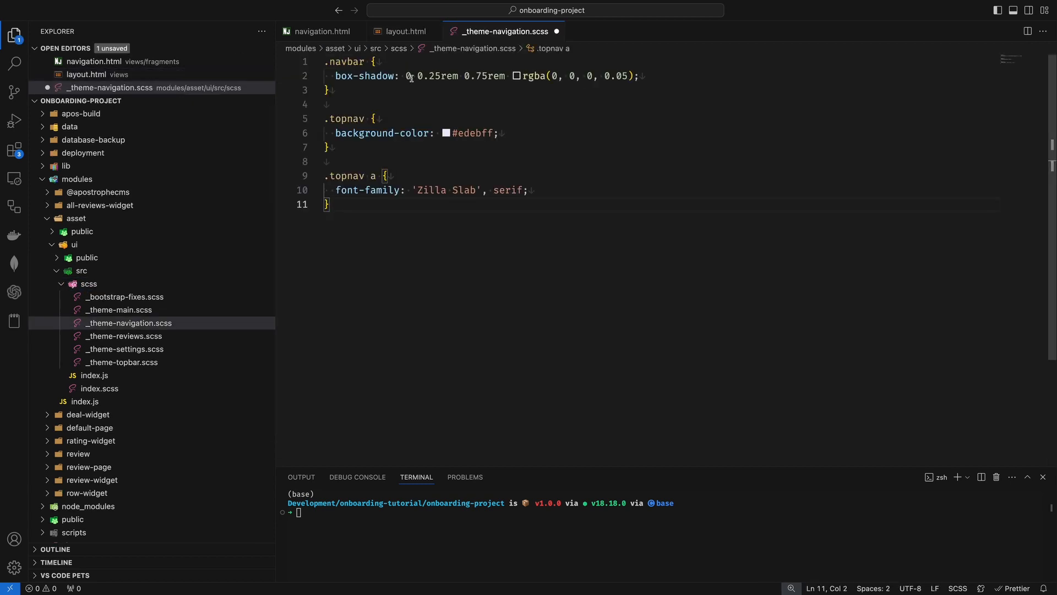
{"action": "key", "text": "super+s"}
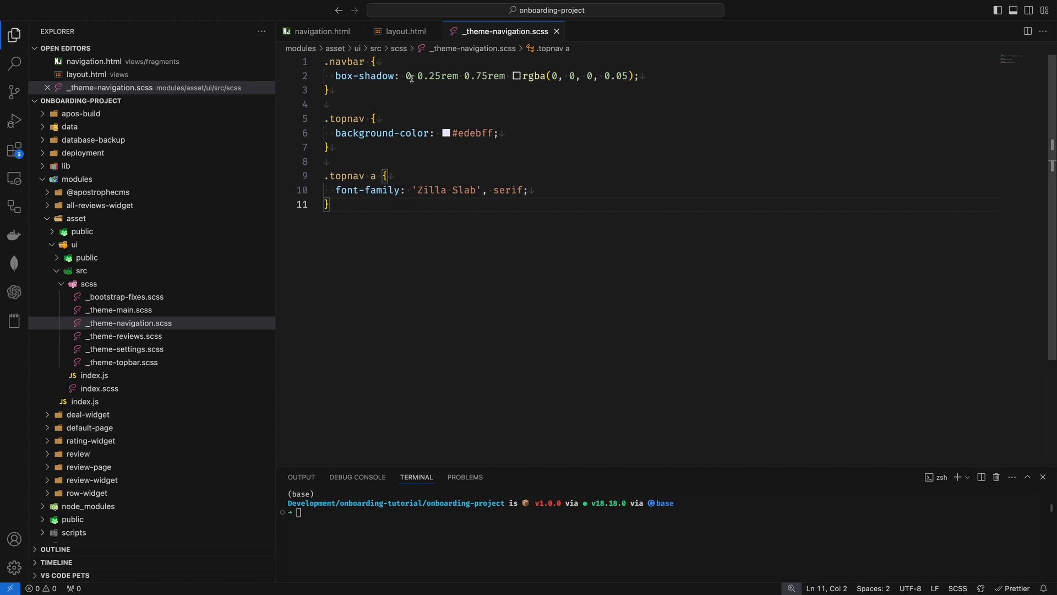
{"action": "left_click", "coordinate": [113, 391]}
{"action": "left_click", "coordinate": [551, 119]}
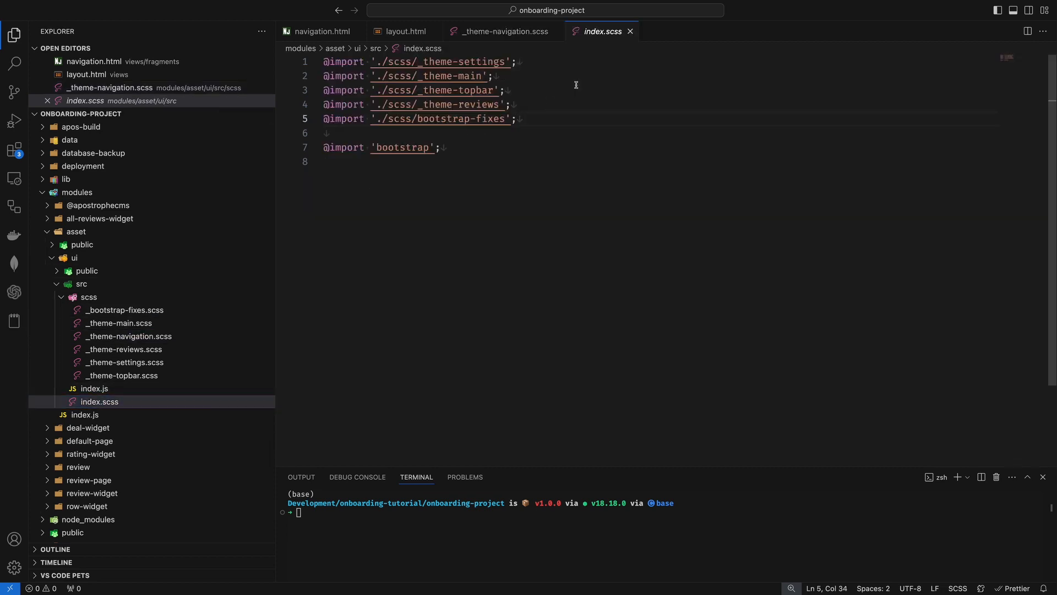
{"action": "key", "text": "Return"}
{"action": "type", "text": "@import "}
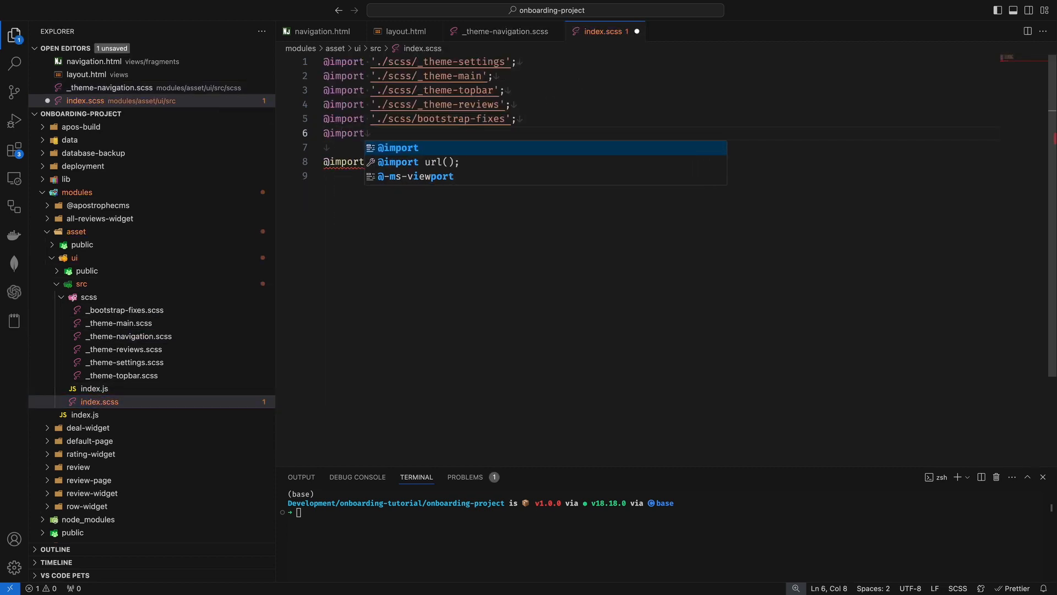
{"action": "type", "text": "'./scss/"}
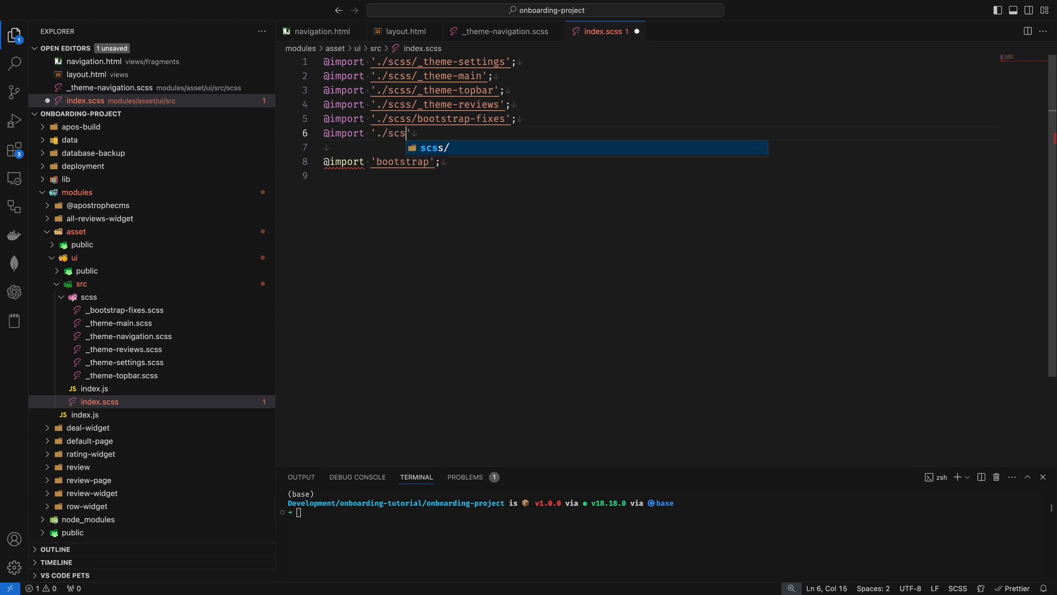
{"action": "key", "text": "Down"}
{"action": "key", "text": "Down"}
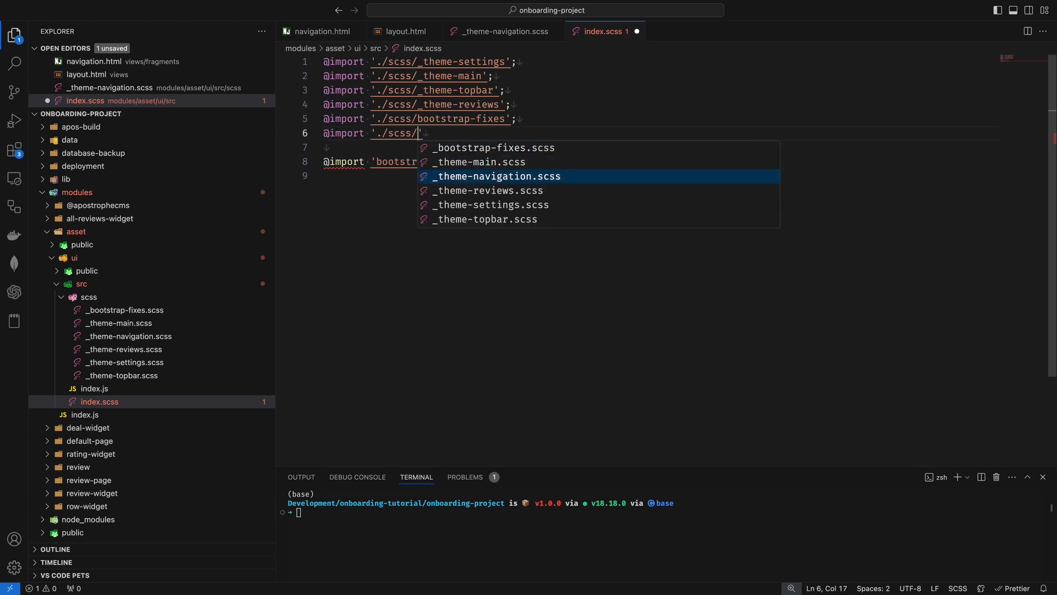
{"action": "key", "text": "Return"}
{"action": "type", "text": ";"}
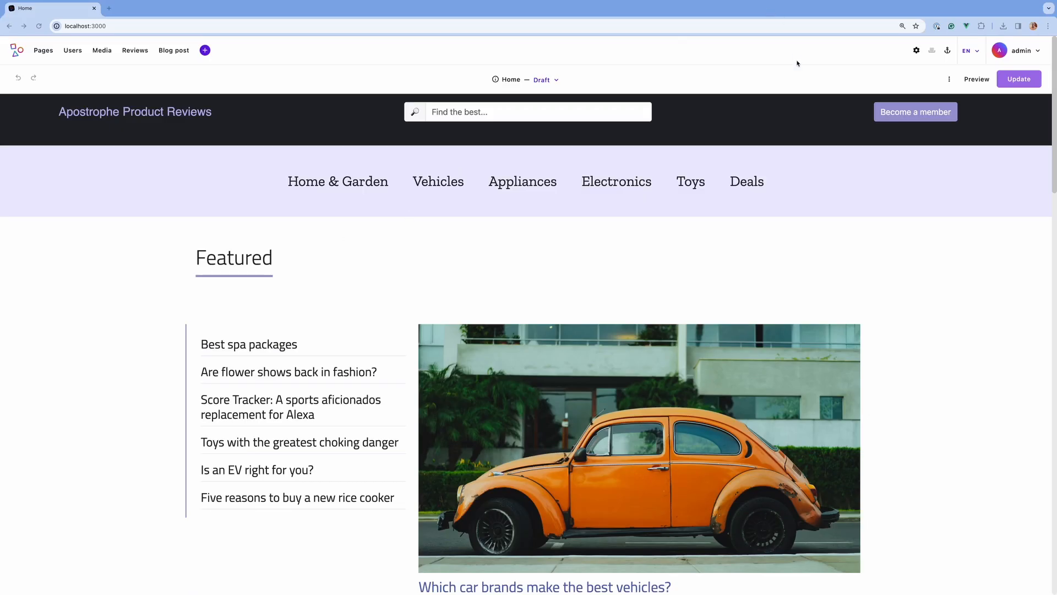
- Localize the Home page and its related documents into Deutsch (DE), then open the locale menu
{"action": "left_click", "coordinate": [950, 81]}
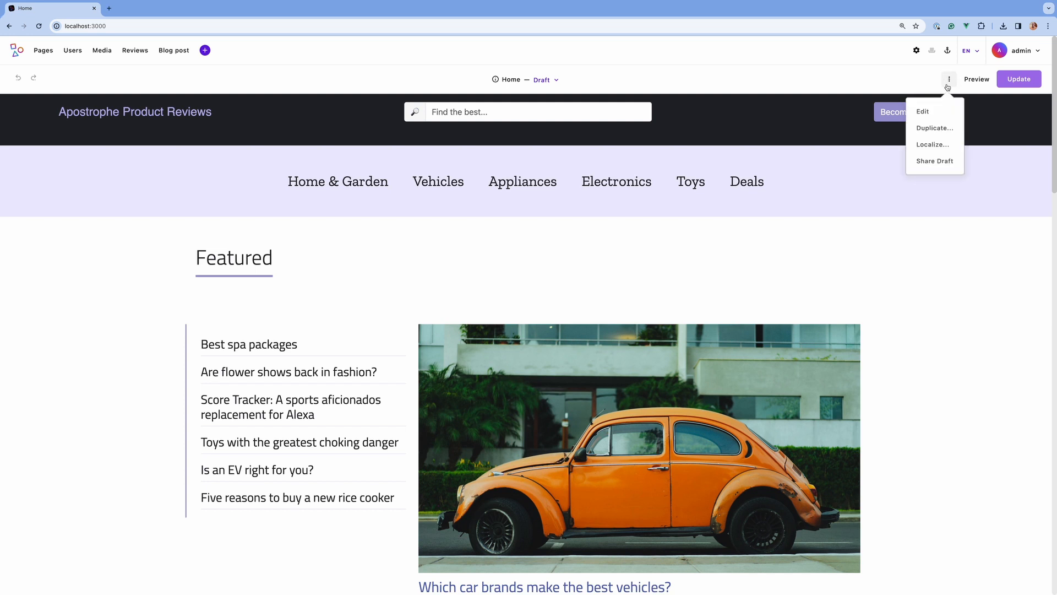
{"action": "left_click", "coordinate": [941, 144]}
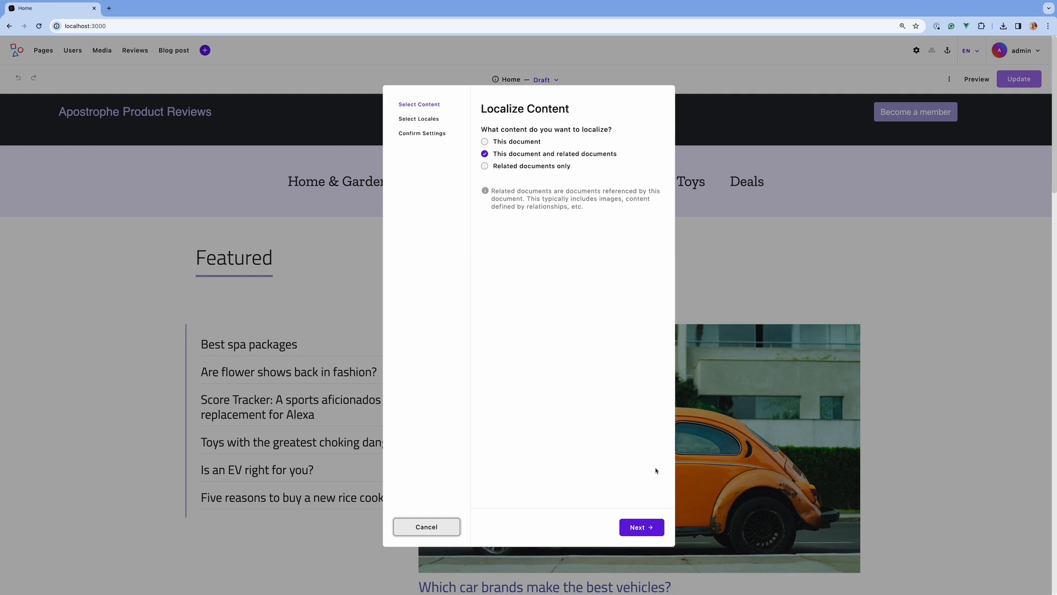
{"action": "left_click", "coordinate": [642, 527]}
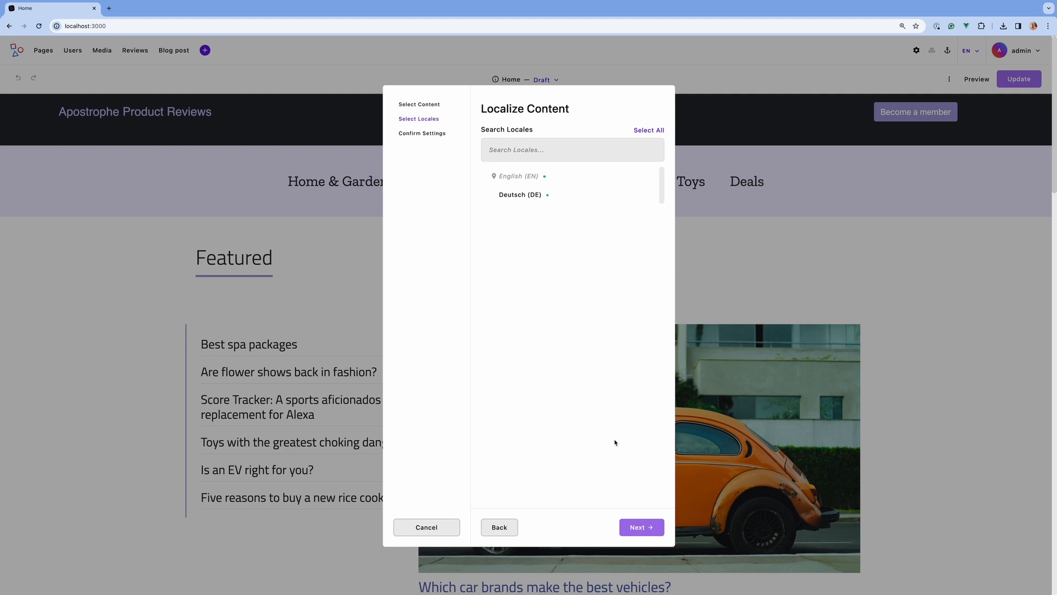
{"action": "left_click", "coordinate": [545, 199]}
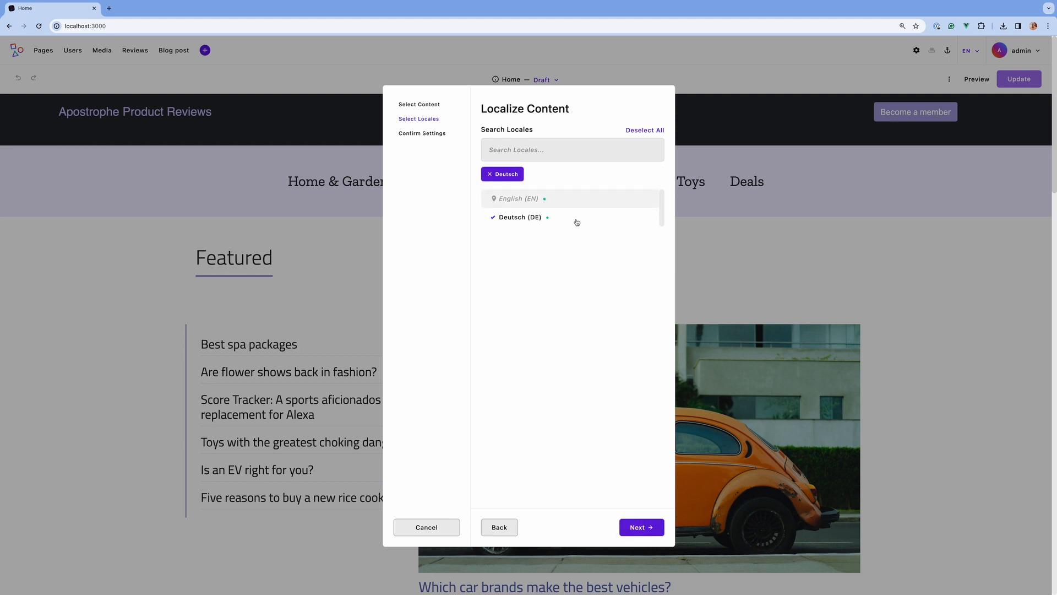
{"action": "left_click", "coordinate": [640, 528]}
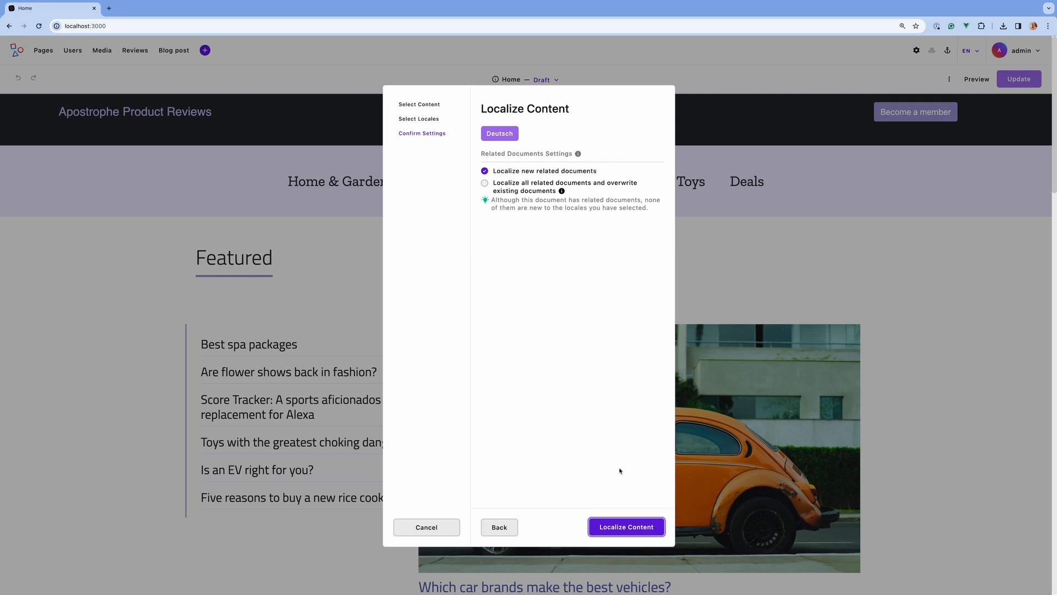
{"action": "left_click", "coordinate": [626, 526]}
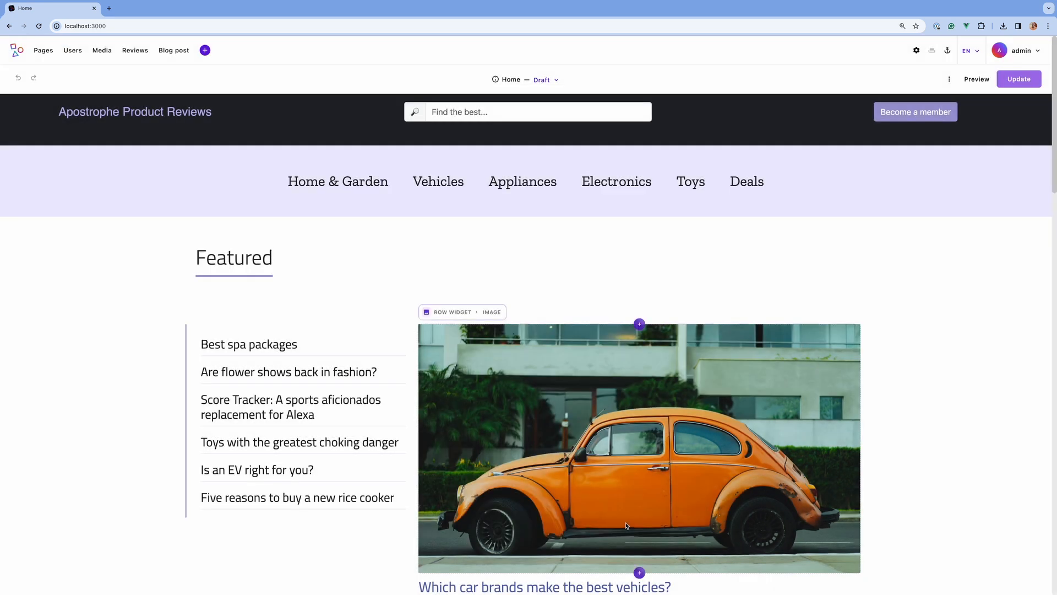
{"action": "left_click", "coordinate": [968, 51]}
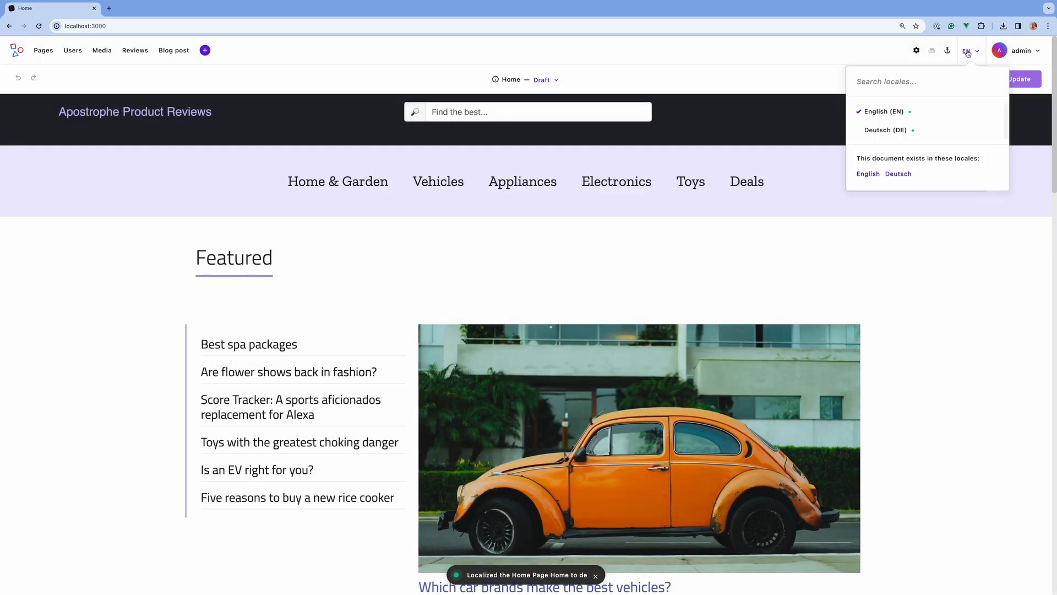
- Switch the site's editing locale to Deutsch (DE)
{"action": "left_click", "coordinate": [925, 133]}
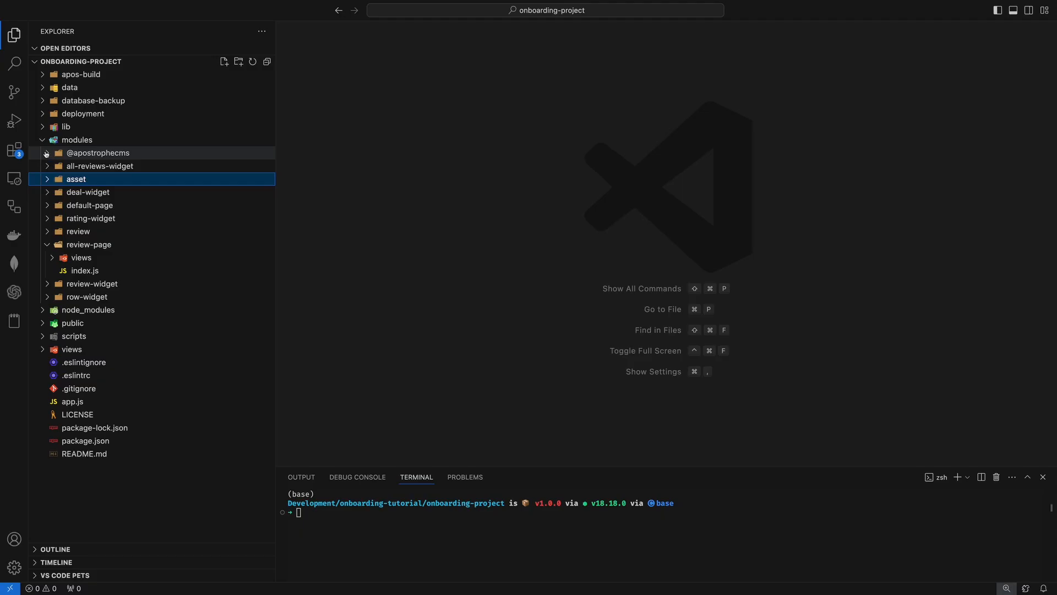
{"action": "left_click", "coordinate": [47, 152]}
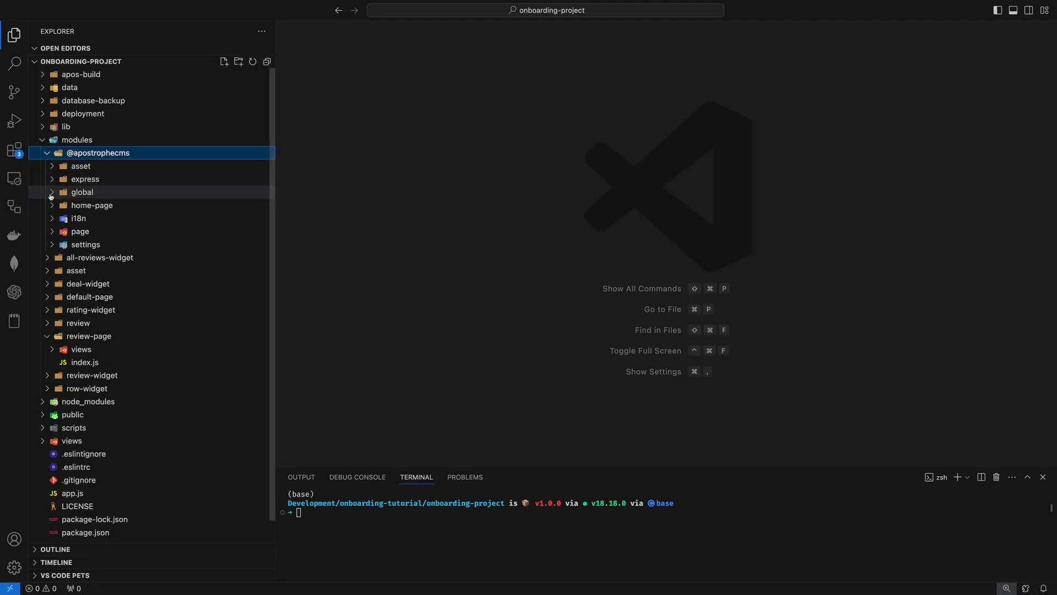
{"action": "left_click", "coordinate": [51, 192]}
{"action": "left_click", "coordinate": [86, 219]}
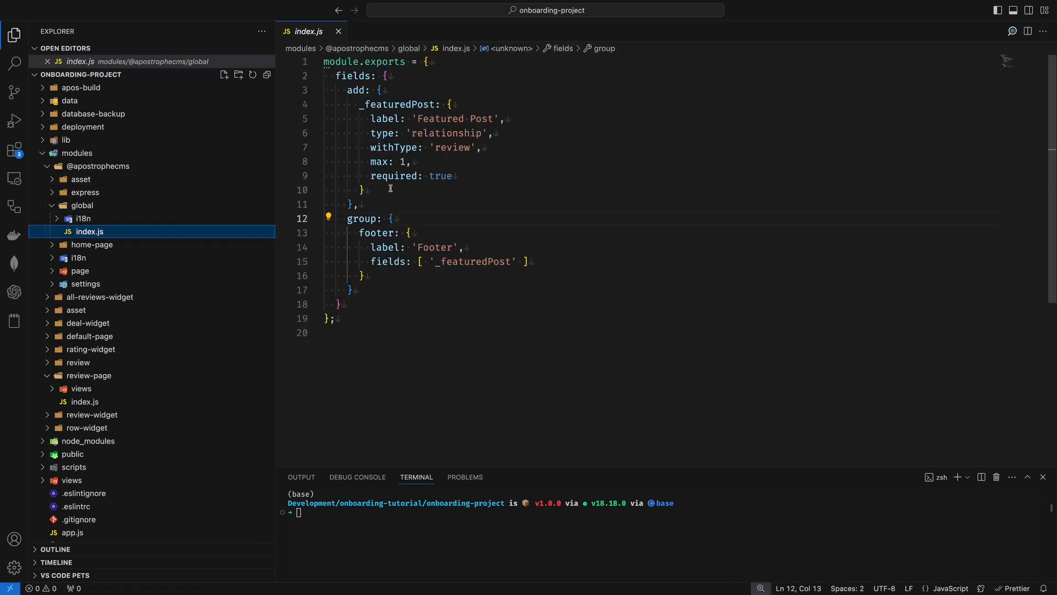
{"action": "left_click", "coordinate": [391, 188]}
{"action": "type", "text": ","}
{"action": "key", "text": "Return"}
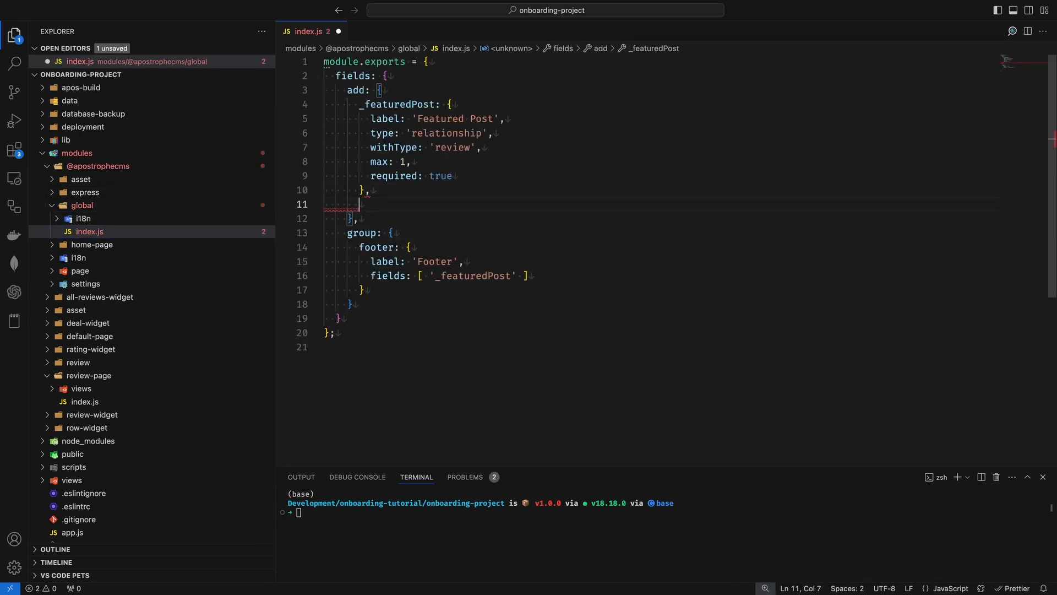
{"action": "key", "text": "super+v"}
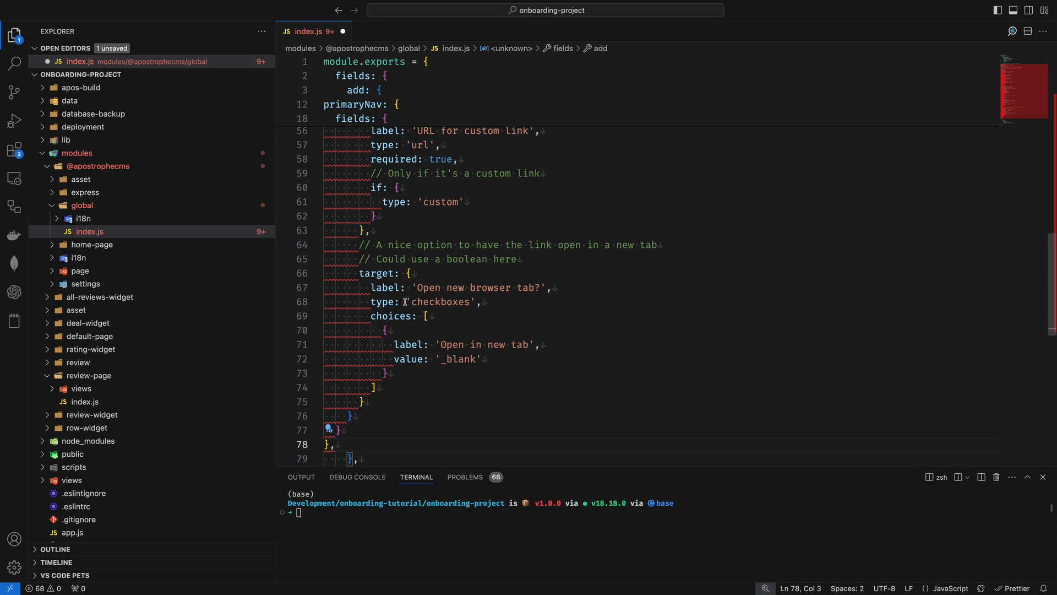
{"action": "key", "text": "shift+alt+f"}
- Add a navigation group labeled 'Navigation' with fields [ 'primaryNav' ] after the footer group, and save the file
{"action": "left_click", "coordinate": [530, 264]}
{"action": "scroll", "coordinate": [529, 264], "scroll_direction": "up", "scroll_amount": 12}
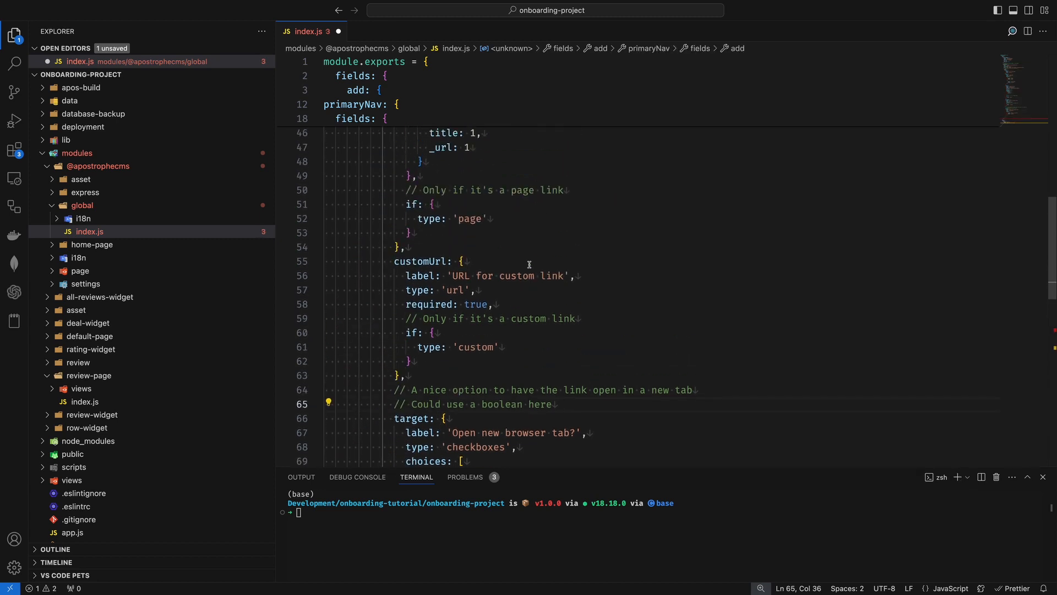
{"action": "scroll", "coordinate": [529, 264], "scroll_direction": "up", "scroll_amount": 3}
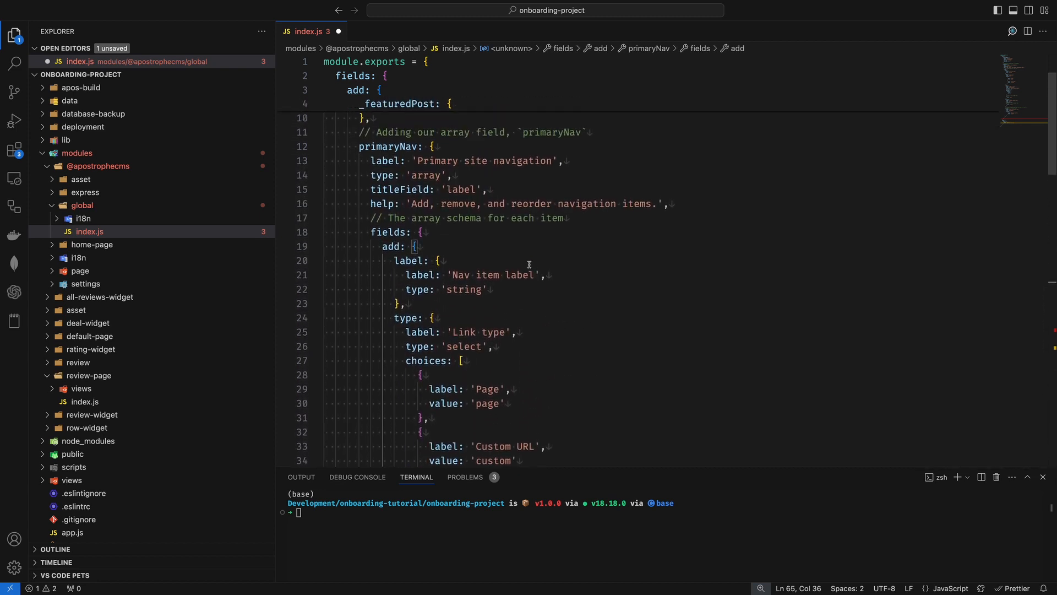
{"action": "scroll", "coordinate": [529, 265], "scroll_direction": "down", "scroll_amount": 19}
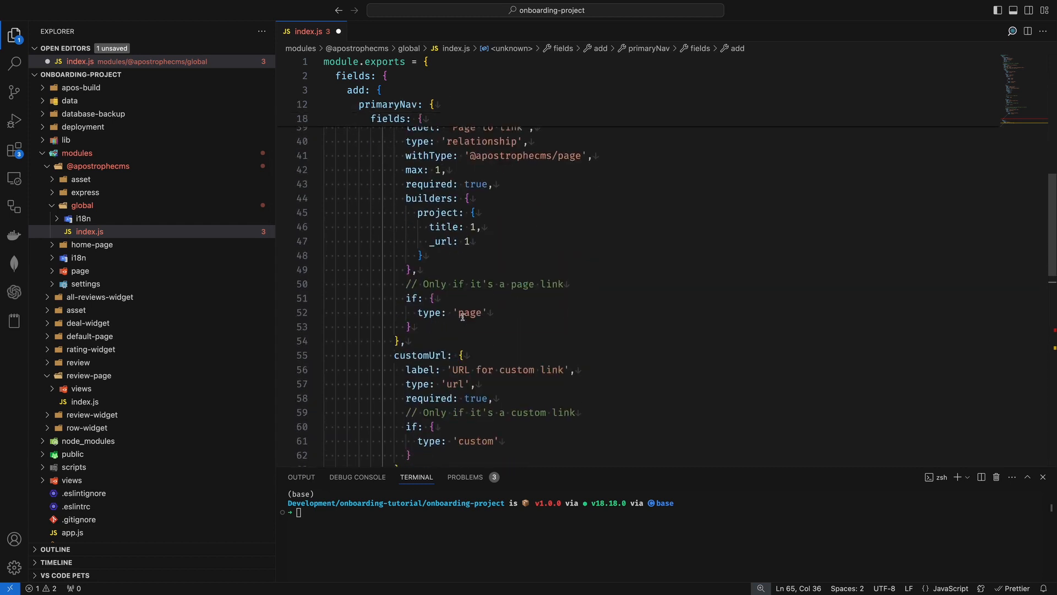
{"action": "key", "text": "Down"}
{"action": "key", "text": "Down"}
{"action": "key", "text": "Down"}
{"action": "key", "text": "Down"}
{"action": "key", "text": "Down"}
{"action": "key", "text": "Down"}
{"action": "key", "text": "Down"}
{"action": "key", "text": "Down"}
{"action": "key", "text": "Down"}
{"action": "key", "text": "Down"}
{"action": "key", "text": "Down"}
{"action": "key", "text": "Down"}
{"action": "key", "text": "Down"}
{"action": "key", "text": "Down"}
{"action": "key", "text": "Down"}
{"action": "key", "text": "Down"}
{"action": "key", "text": "Down"}
{"action": "key", "text": "Down"}
{"action": "key", "text": "Down"}
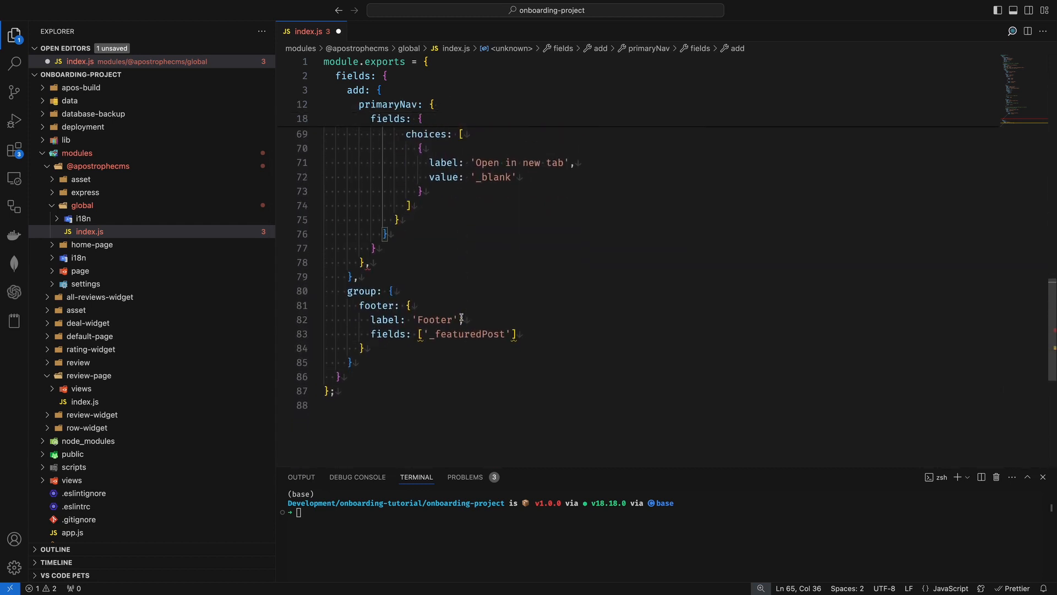
{"action": "type", "text": ","}
{"action": "key", "text": "Return"}
{"action": "type", "text": "na"}
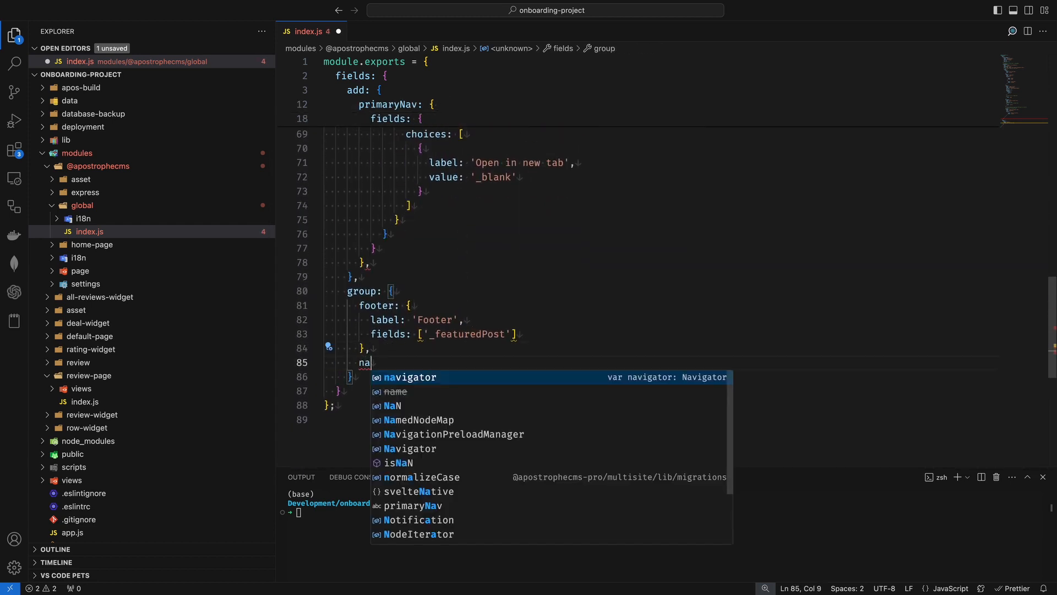
{"action": "type", "text": "vigation: {"}
{"action": "key", "text": "Return"}
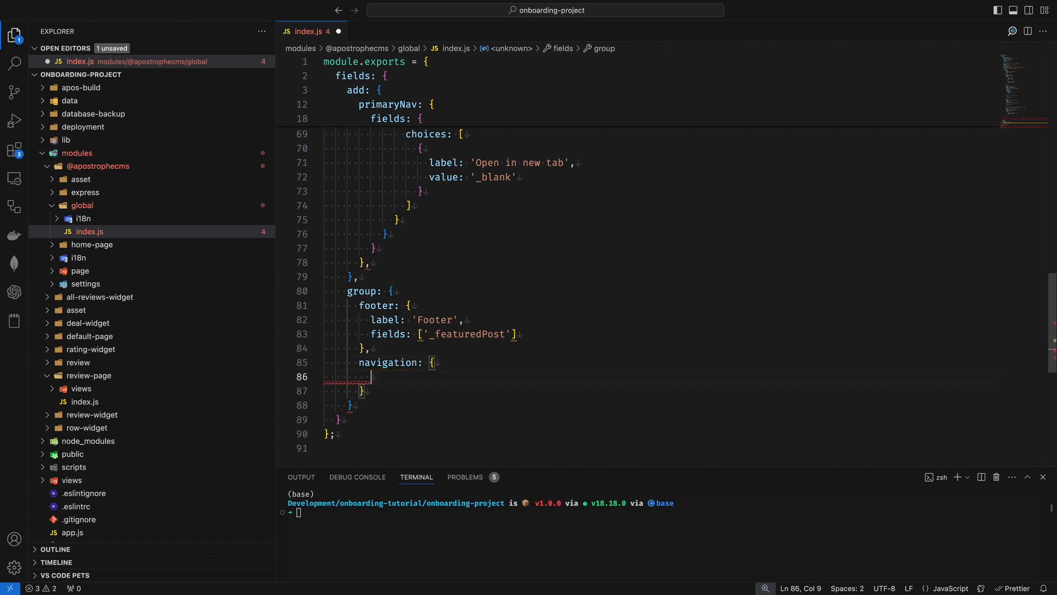
{"action": "type", "text": "label: 'N"}
{"action": "type", "text": "avigation',"}
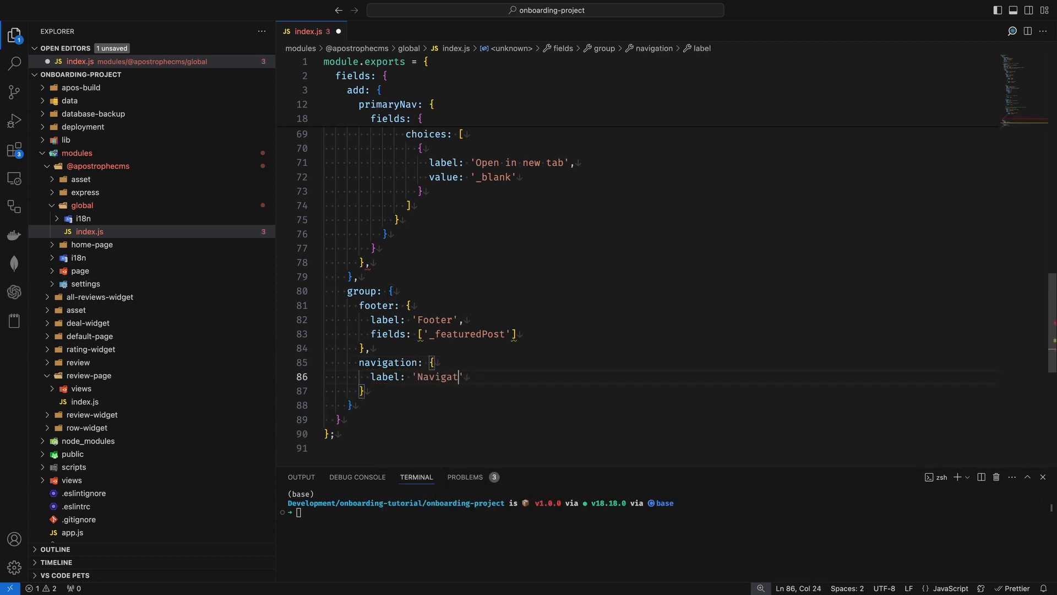
{"action": "key", "text": "Return"}
{"action": "type", "text": "fields: "}
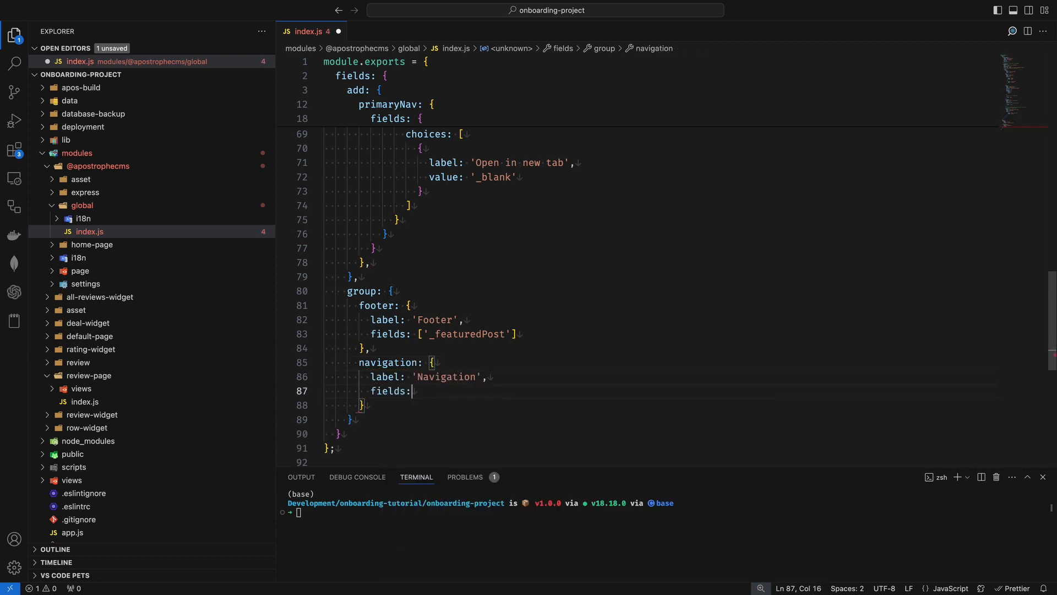
{"action": "type", "text": "[ 'primary"}
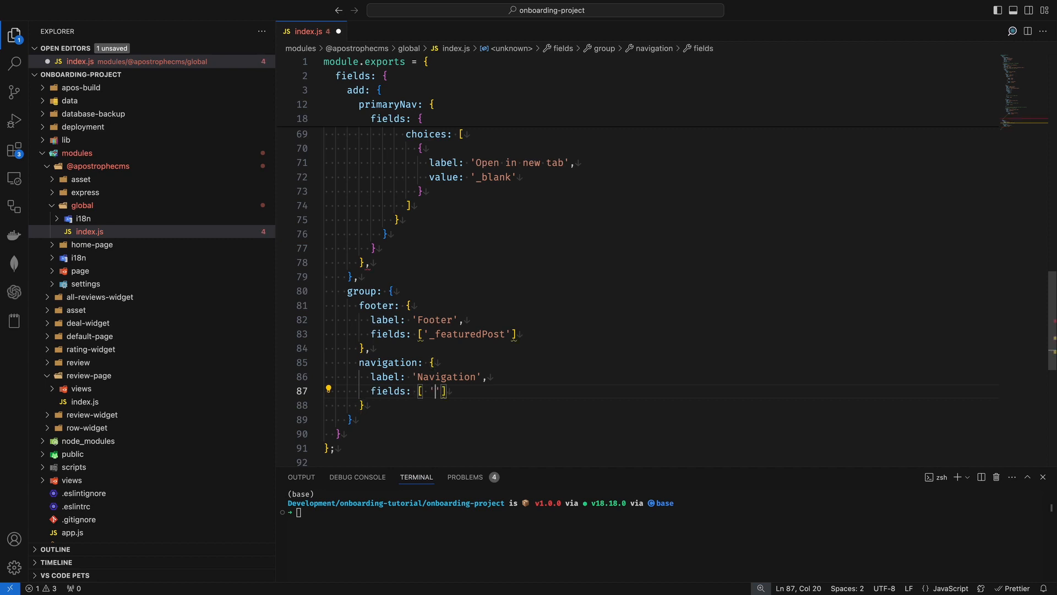
{"action": "type", "text": "Nav'"}
{"action": "left_click", "coordinate": [420, 334]}
{"action": "left_click", "coordinate": [549, 365]}
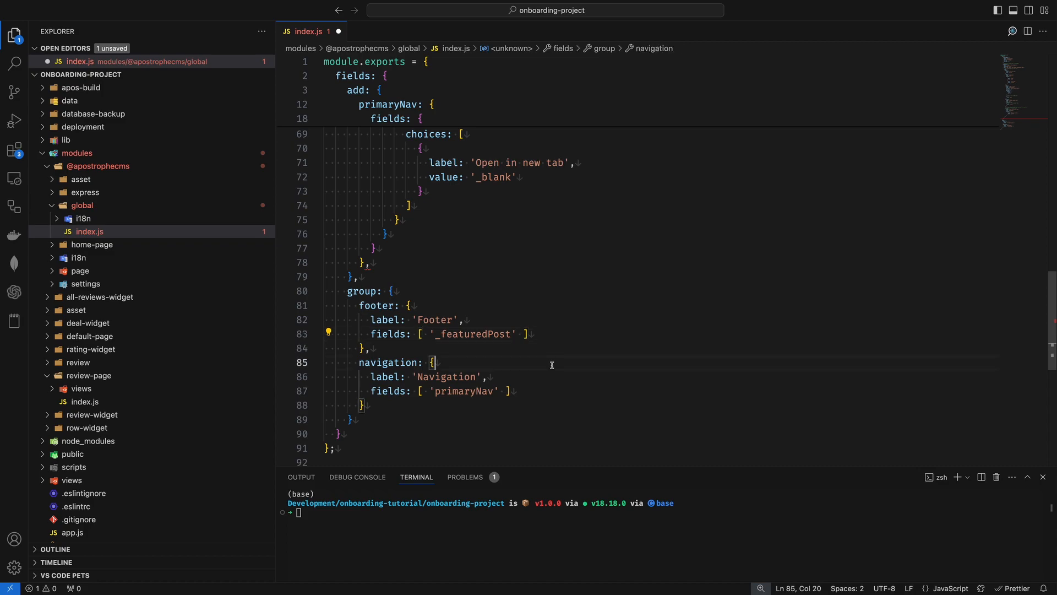
{"action": "key", "text": "ctrl+s"}
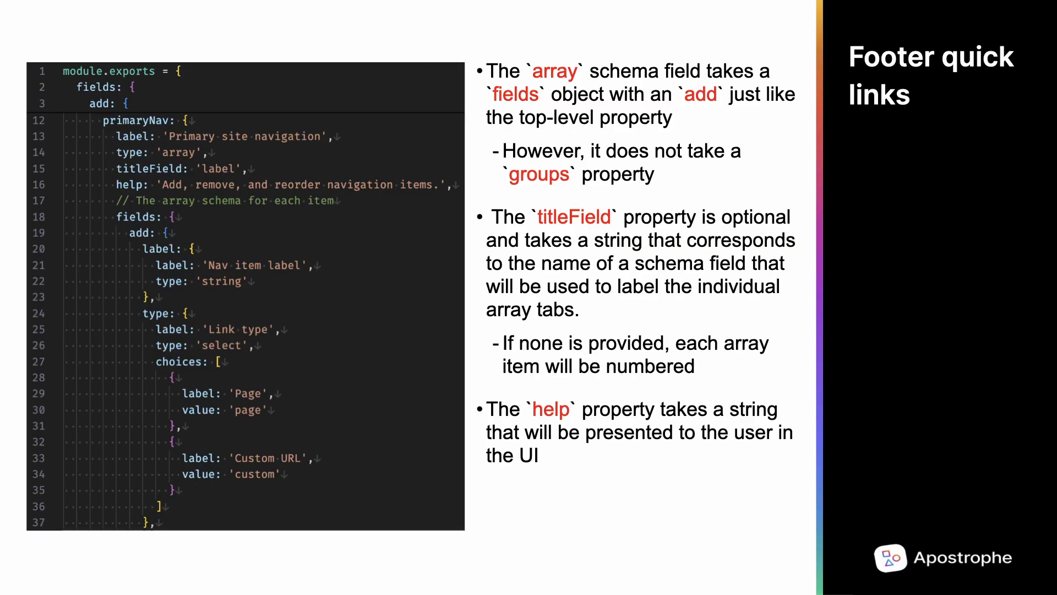